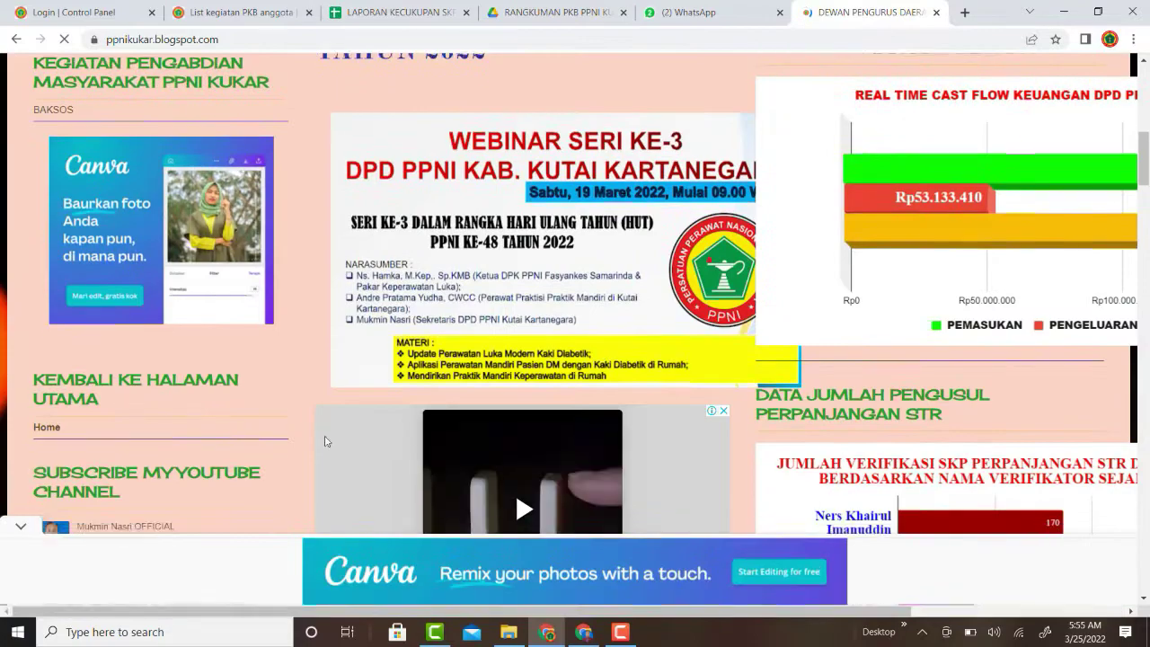
scroll(325, 435, down, 4)
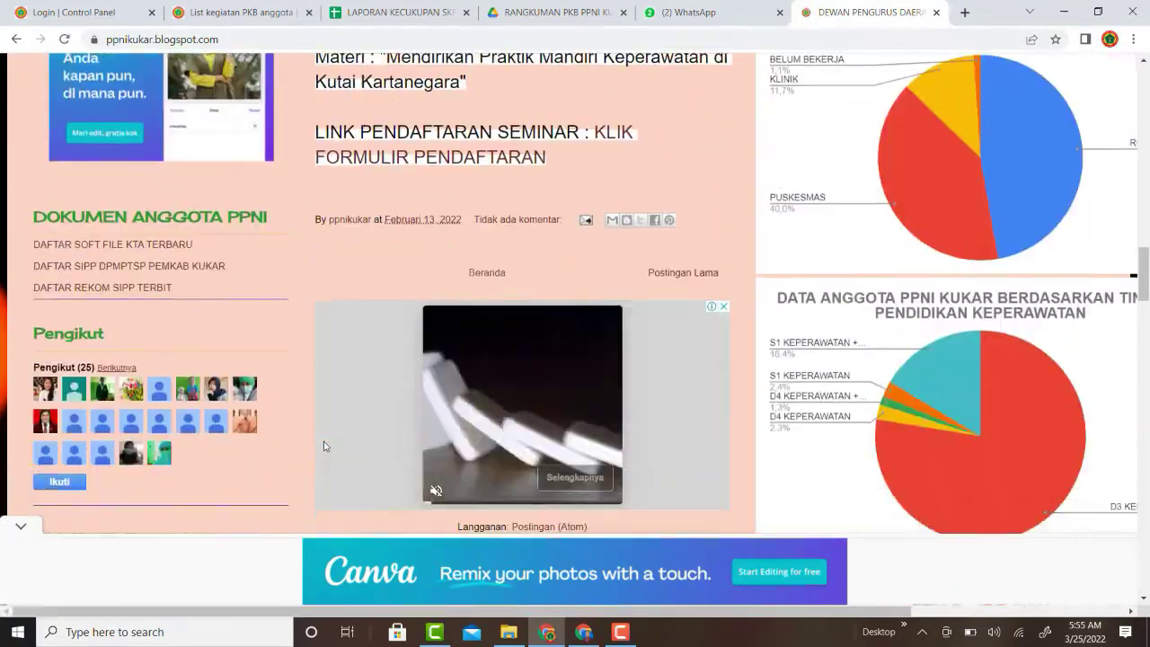
scroll(970, 225, up, 9)
scroll(970, 229, up, 10)
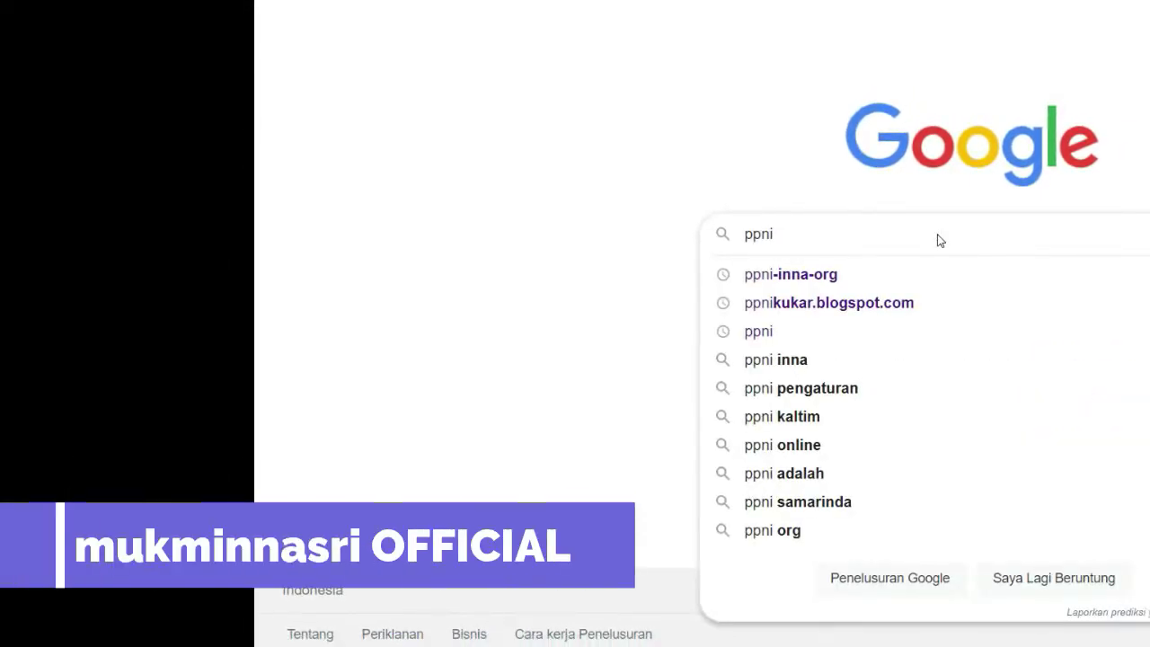
Search Google for ppni, open the Persatuan Perawat Nasional Indonesia home page and go to its member registration information
key(Return)
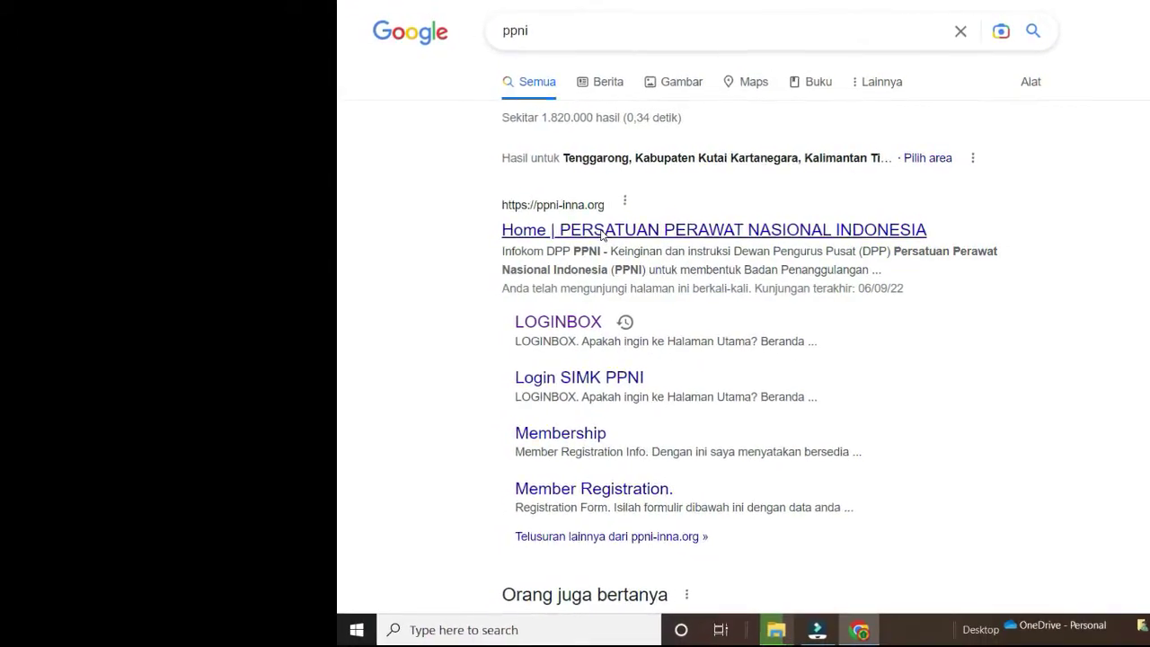
click(600, 231)
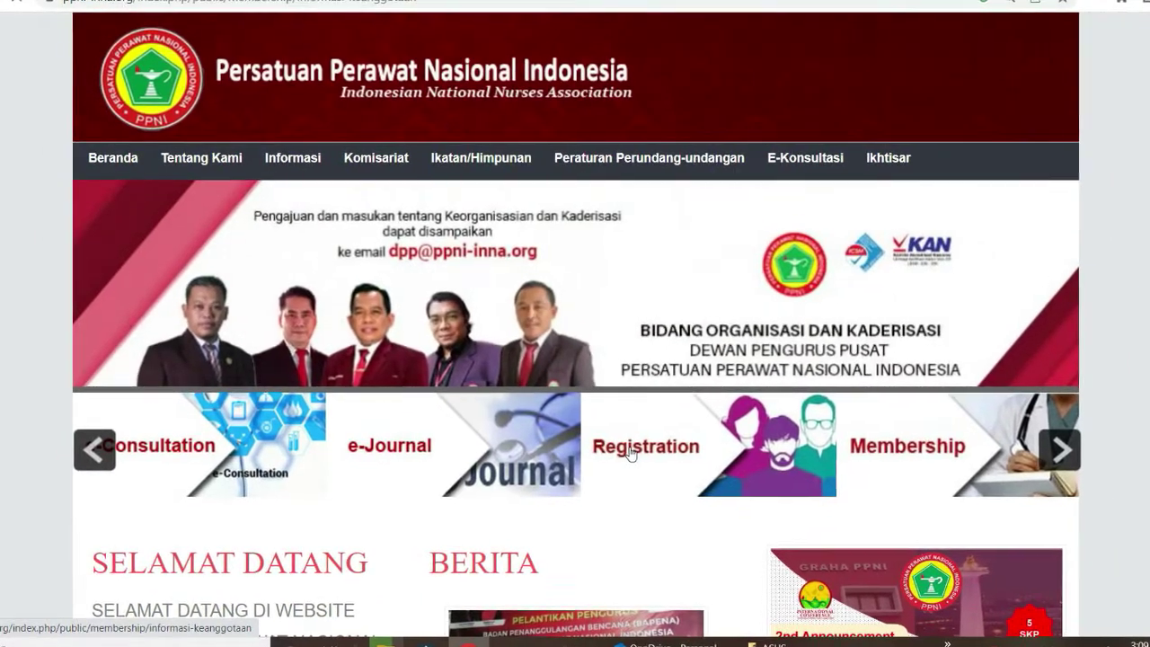
click(627, 451)
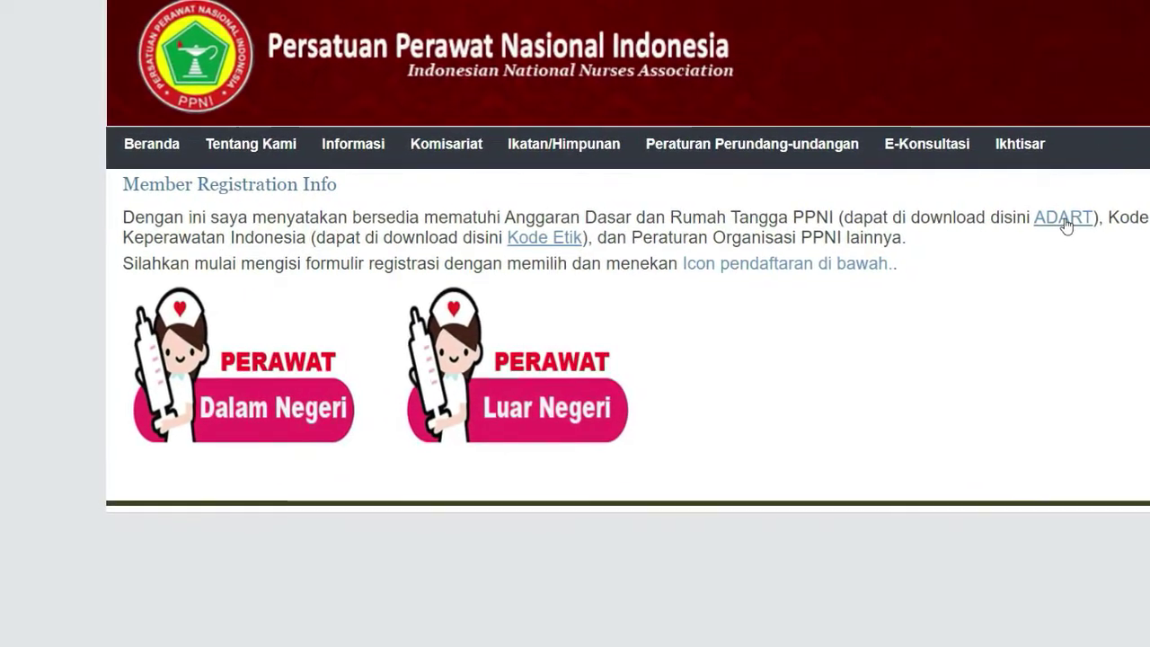
Dismiss the ADART document download and open the registration form for Perawat Dalam Negeri
click(1073, 226)
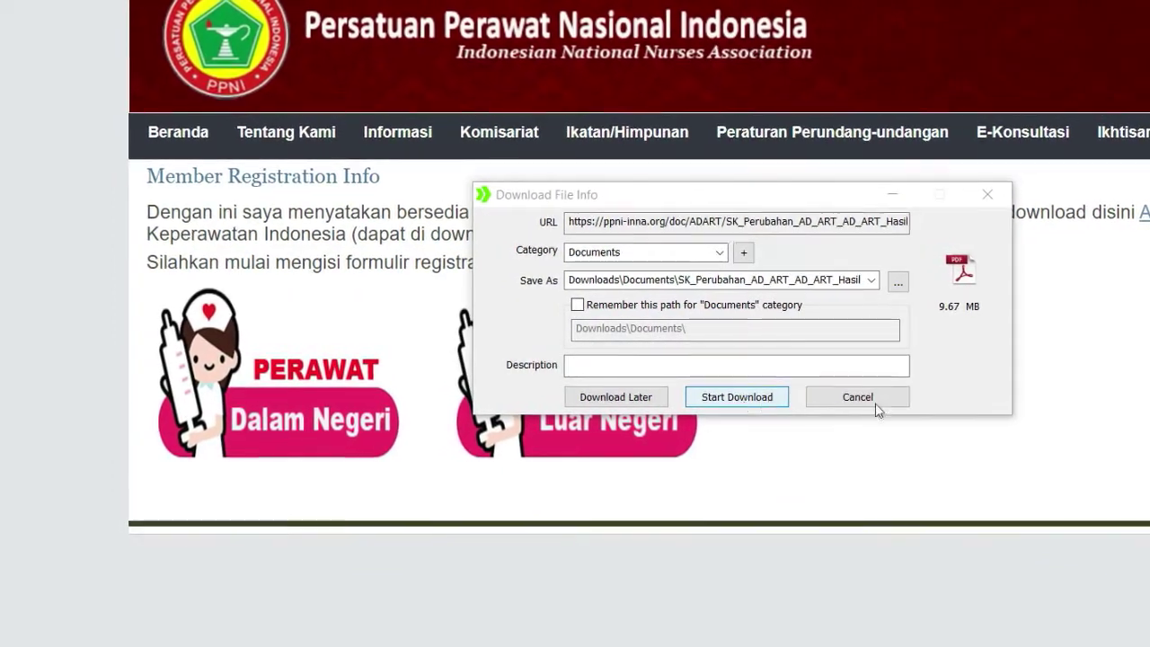
click(879, 401)
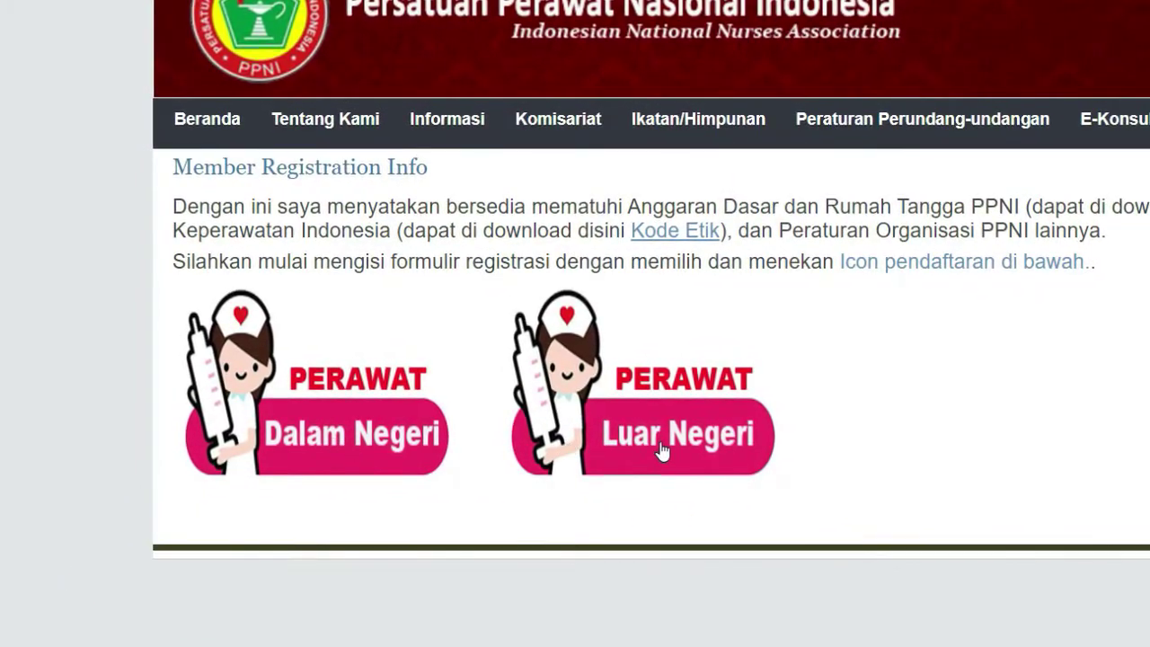
click(355, 455)
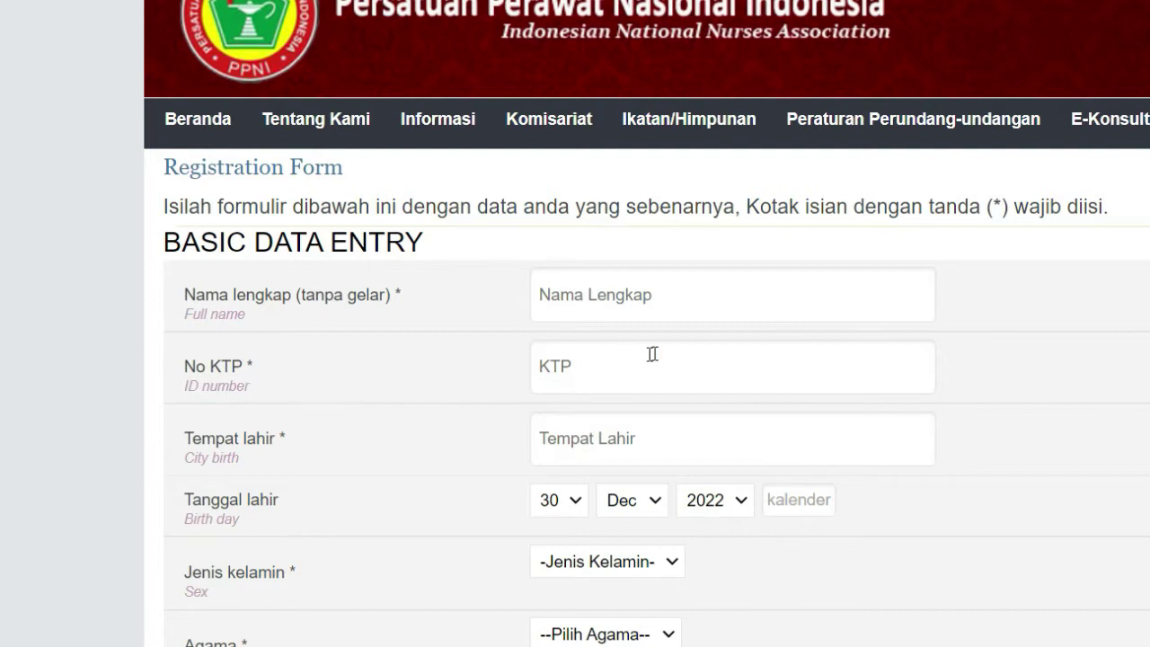
Review the registration form's basic data entry and residential address sections
scroll(673, 353, down, 2)
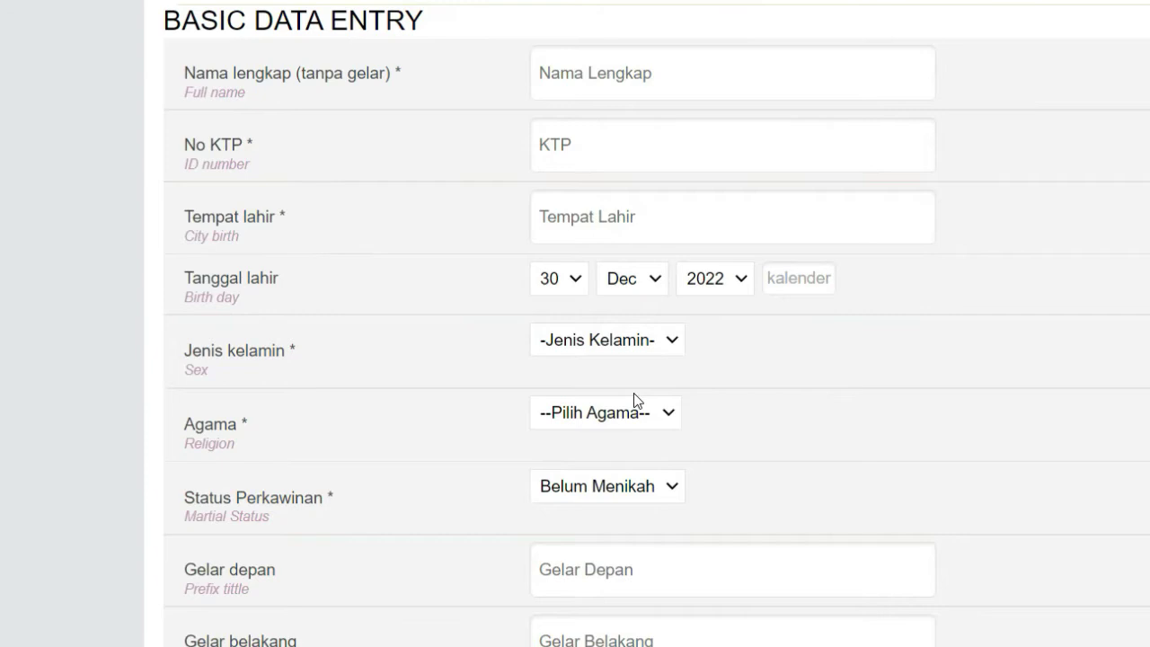
scroll(633, 395, down, 2)
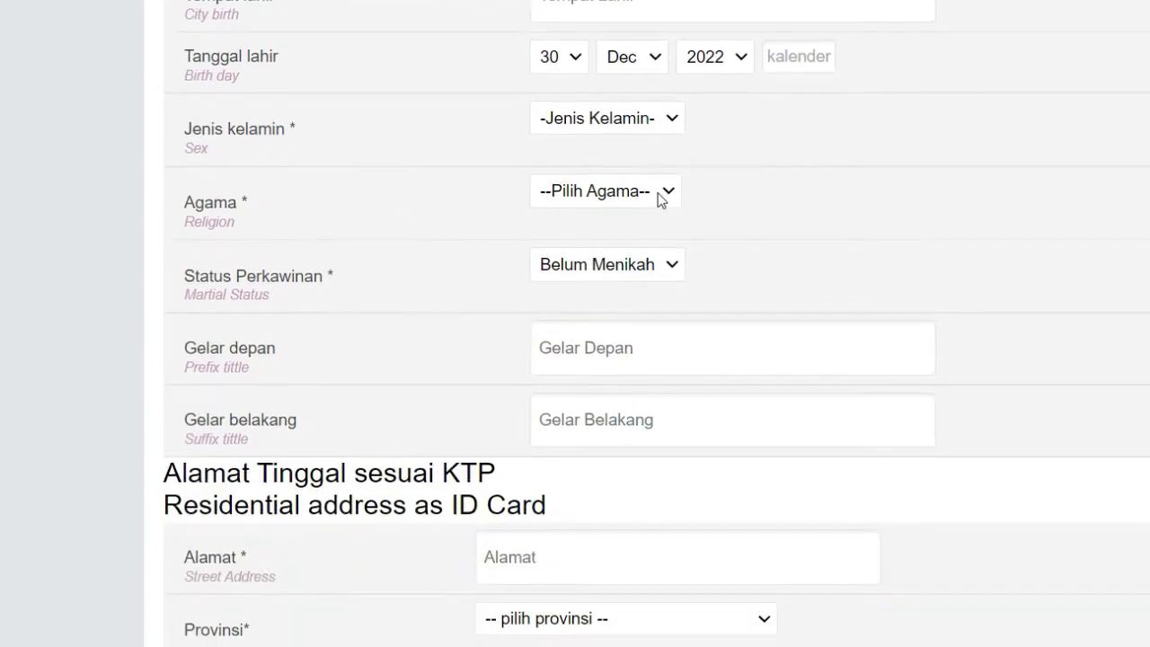
scroll(630, 322, down, 3)
scroll(628, 330, down, 1)
scroll(628, 334, down, 2)
scroll(630, 269, up, 2)
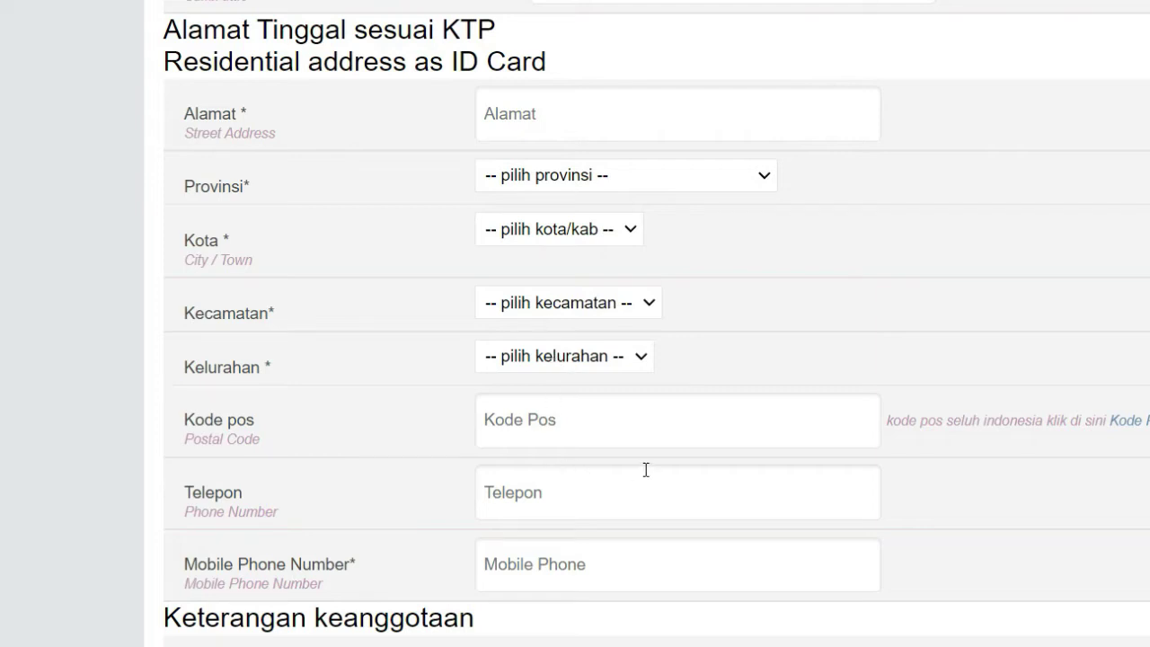
Select the Profesi (S1 Ners/S2/S3) membership category and set Anggota Provinsi to KALIMANTAN TIMUR
scroll(646, 469, down, 7)
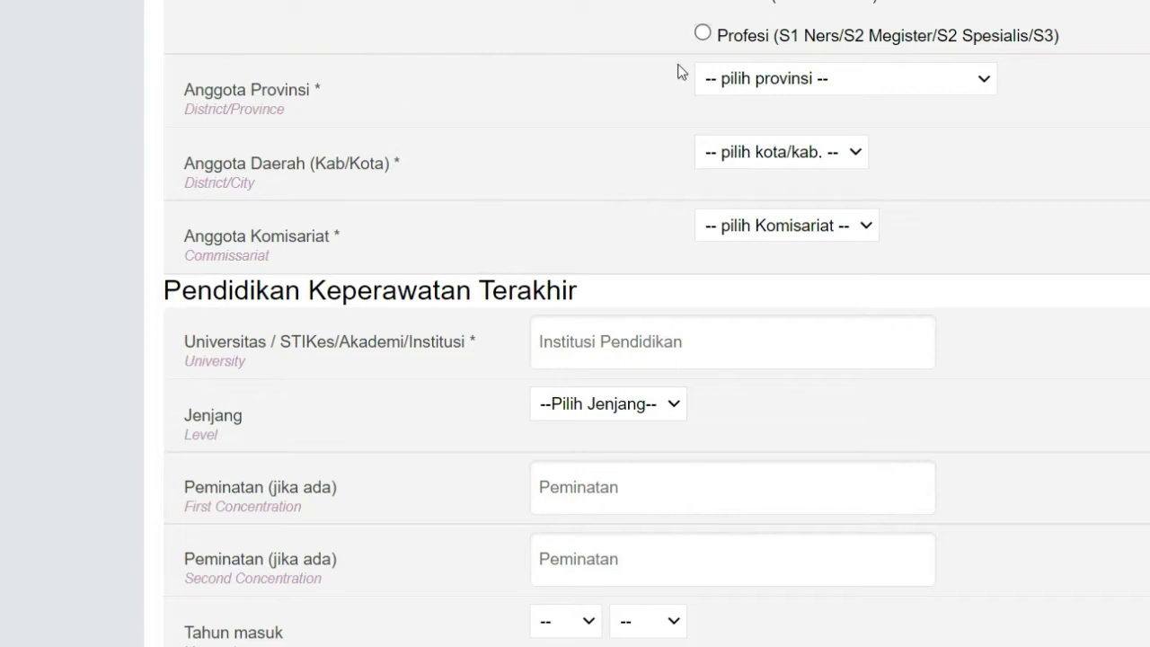
click(703, 35)
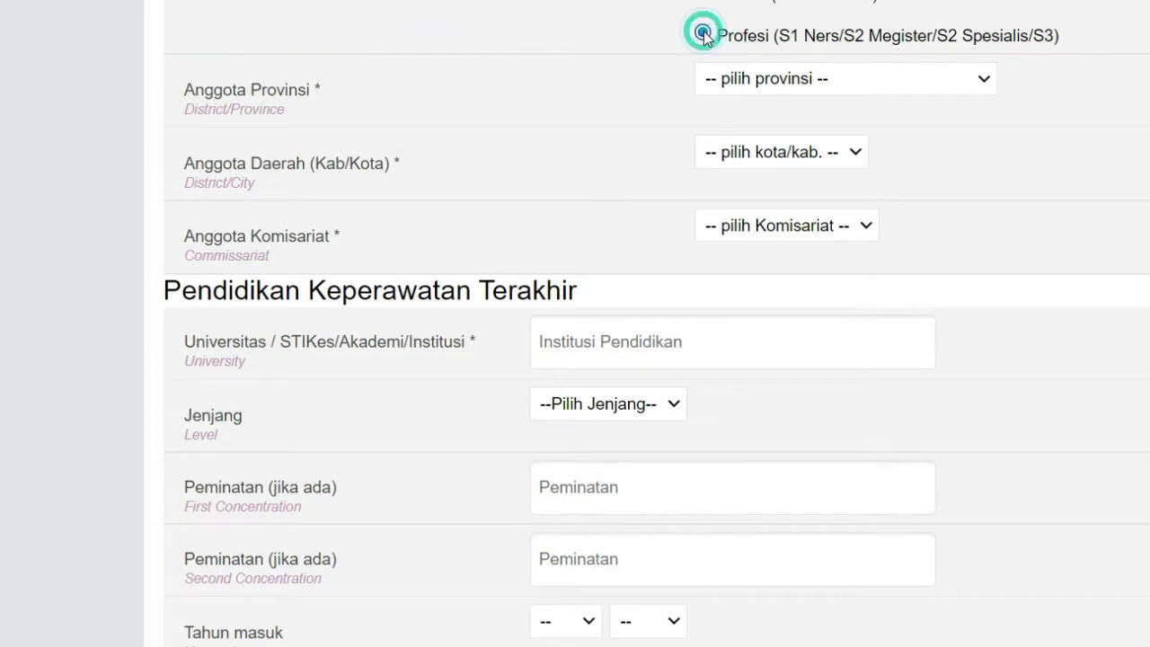
click(863, 79)
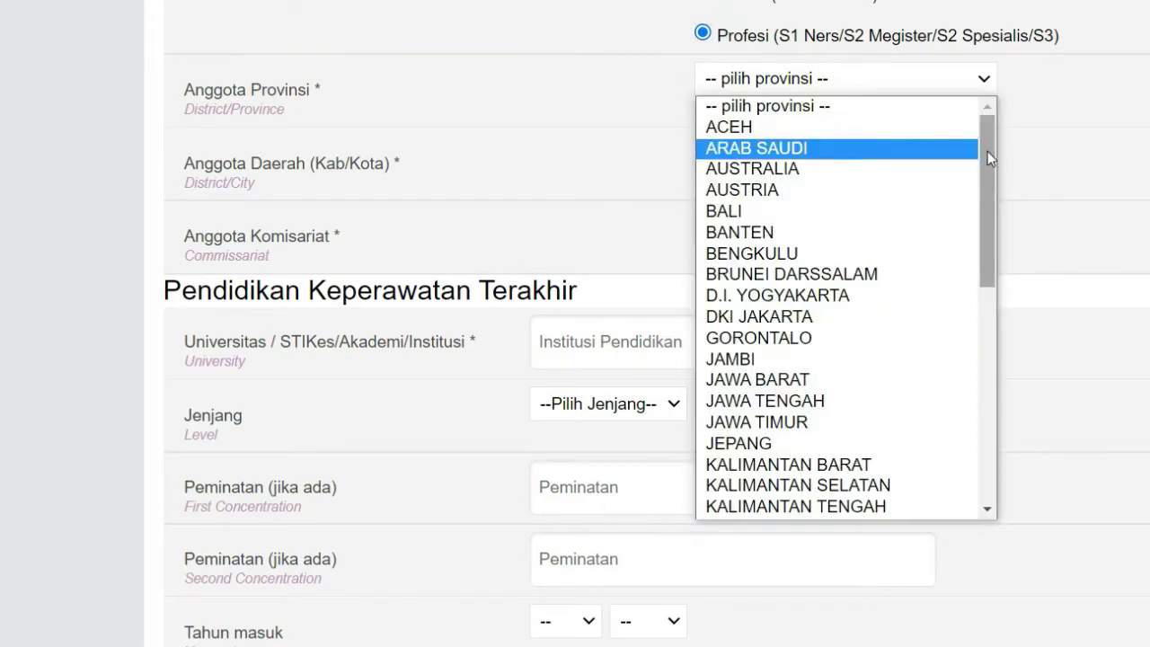
scroll(987, 148, down, 6)
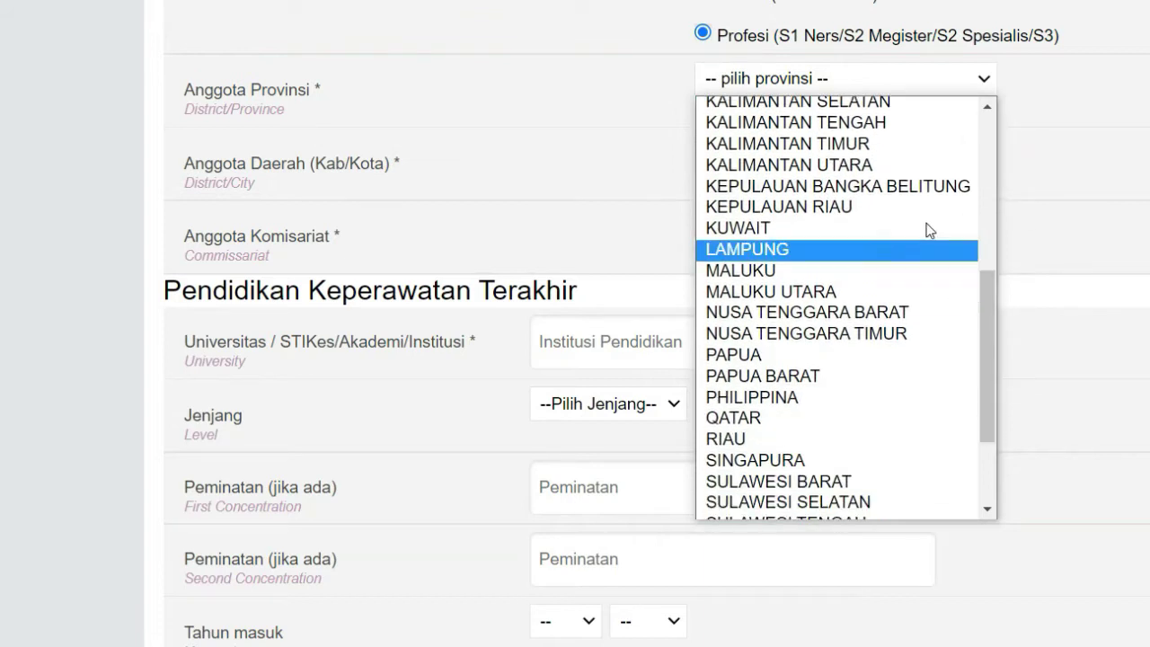
click(872, 145)
Set Anggota Daerah to KABUPATEN KUTAI KARTANEGARA and Anggota Komisariat to DPK PPNI KOTA RAJA
click(877, 153)
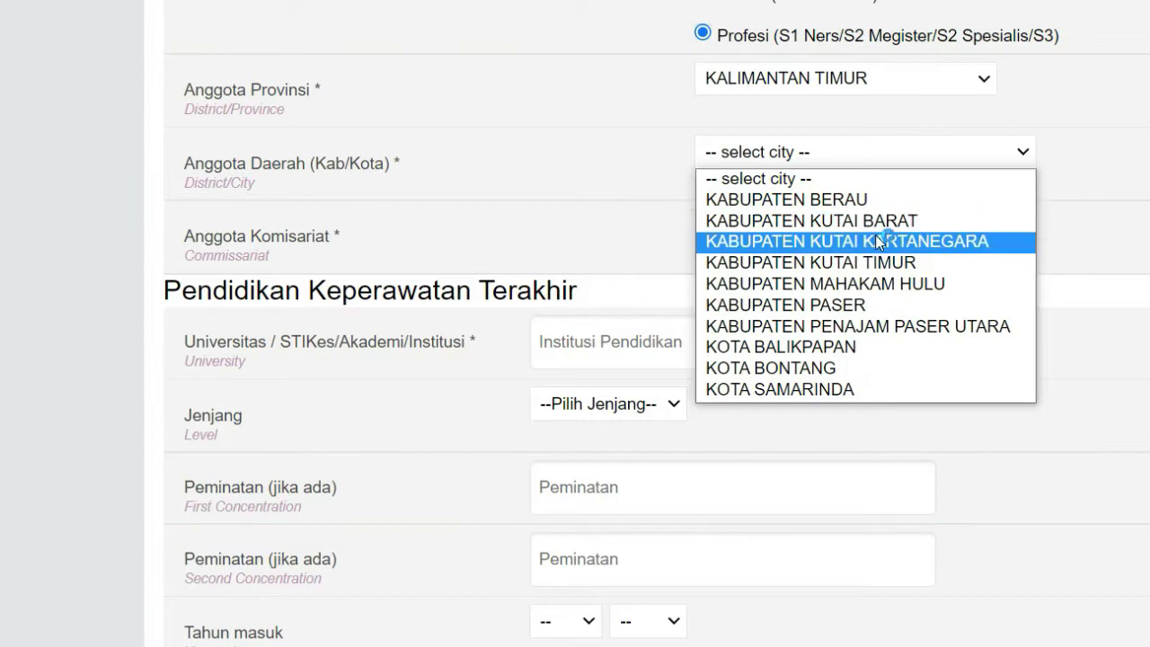
click(876, 239)
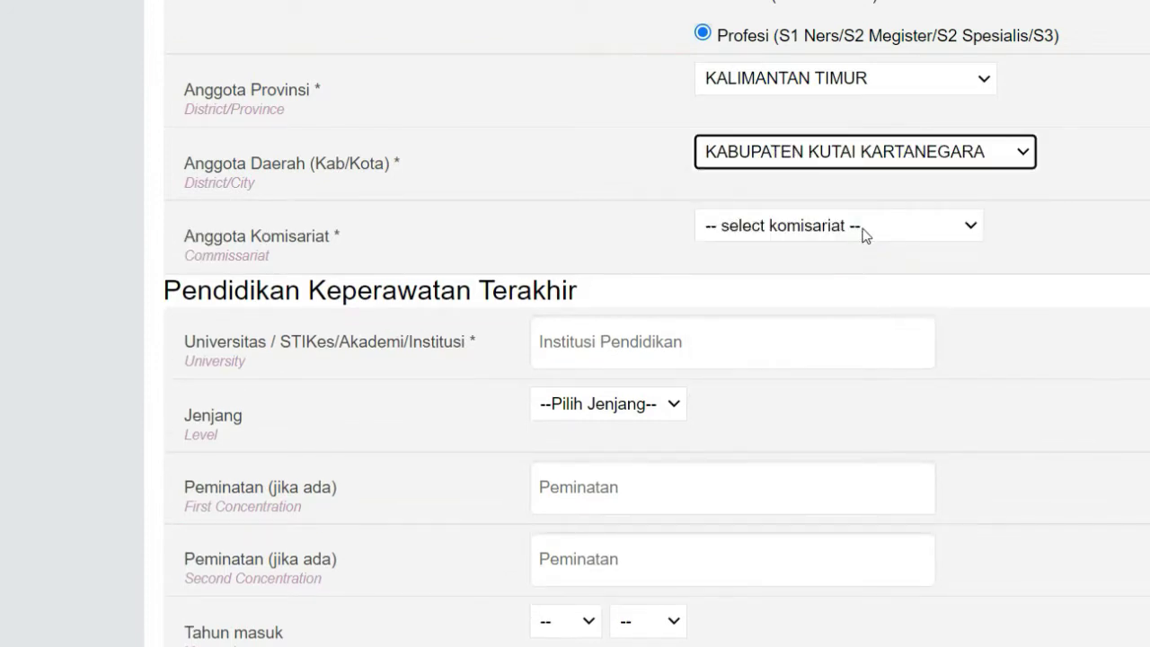
click(862, 229)
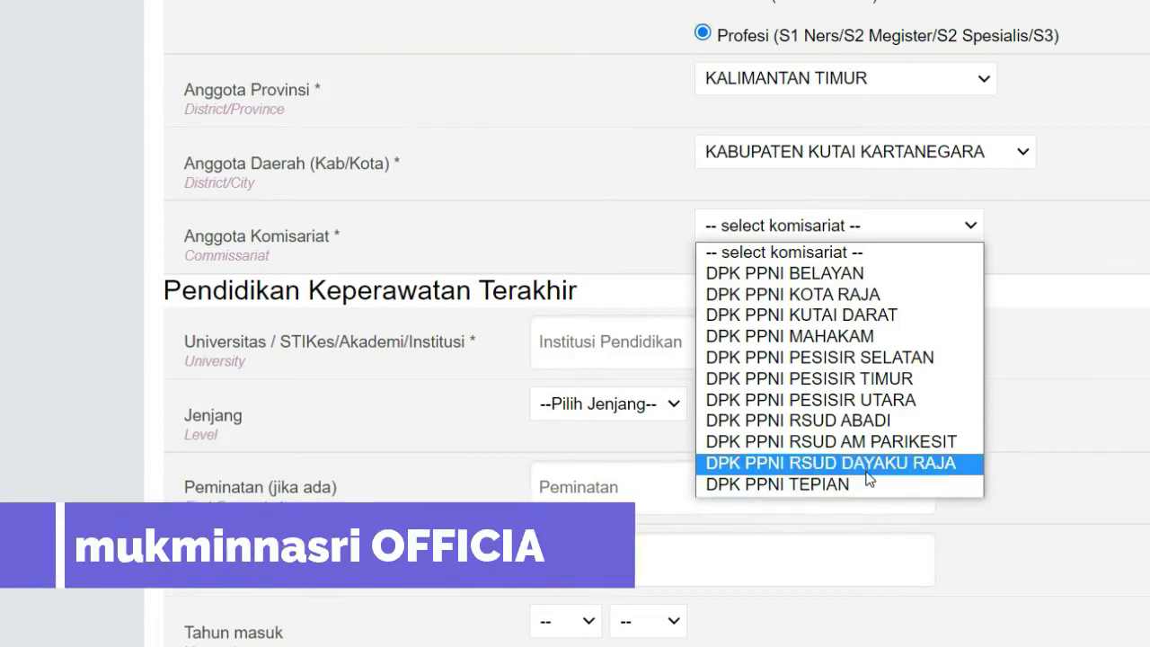
click(822, 296)
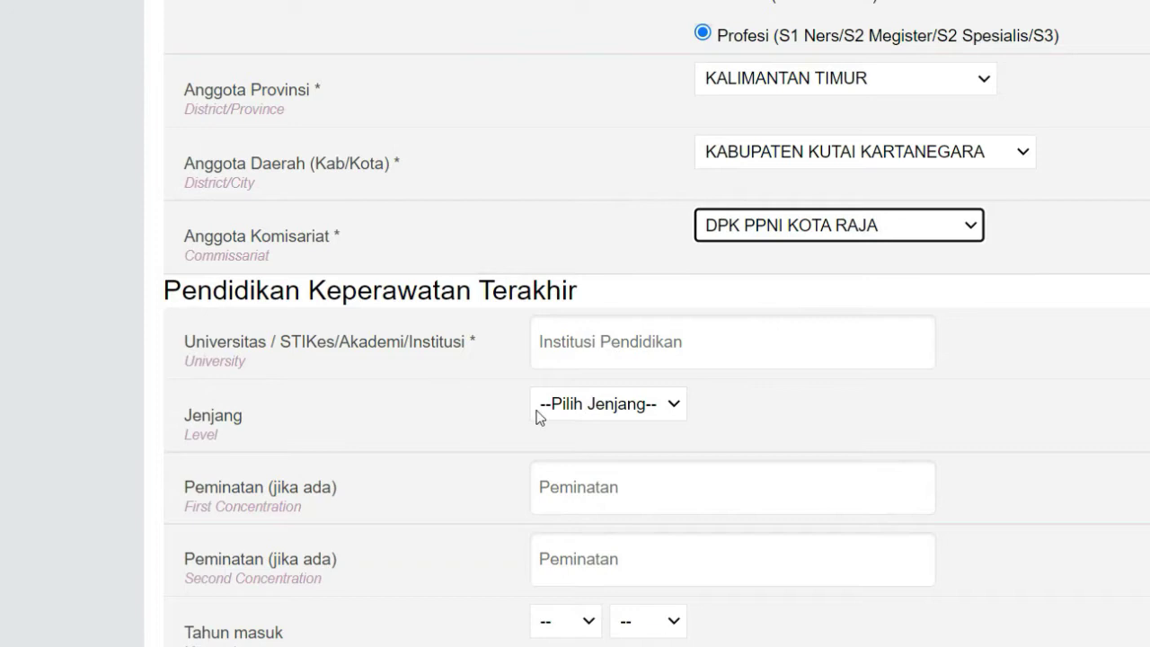
Review the form's sections on last nursing education, diploma upload and workplace address
scroll(681, 357, down, 2)
scroll(681, 357, down, 2)
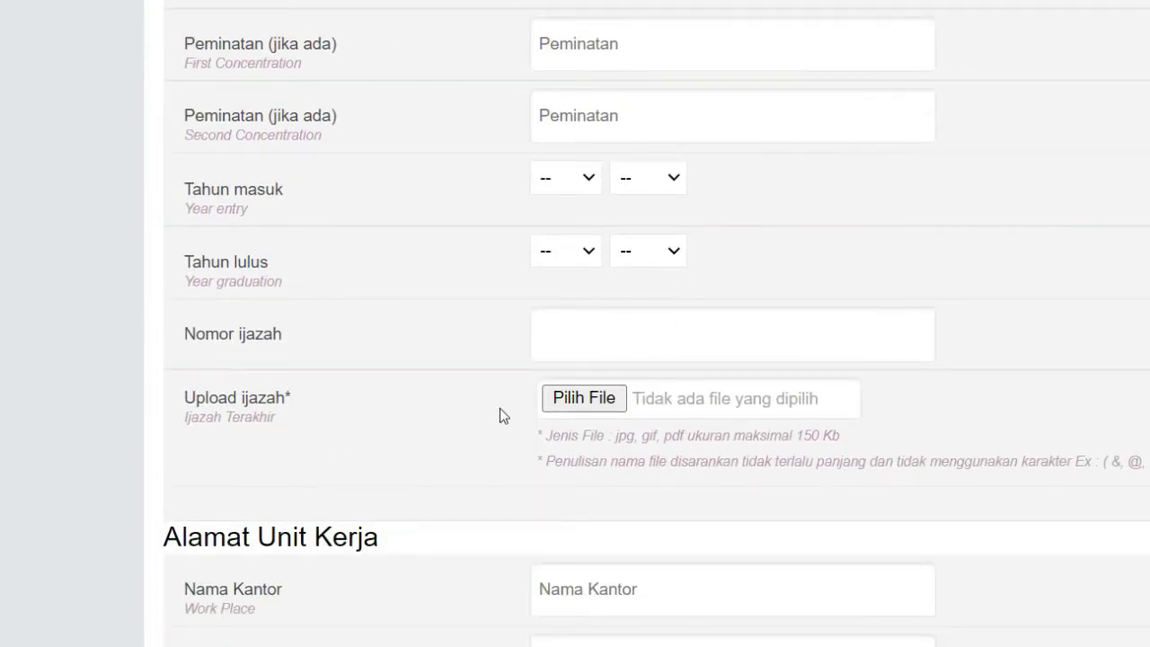
scroll(691, 412, down, 4)
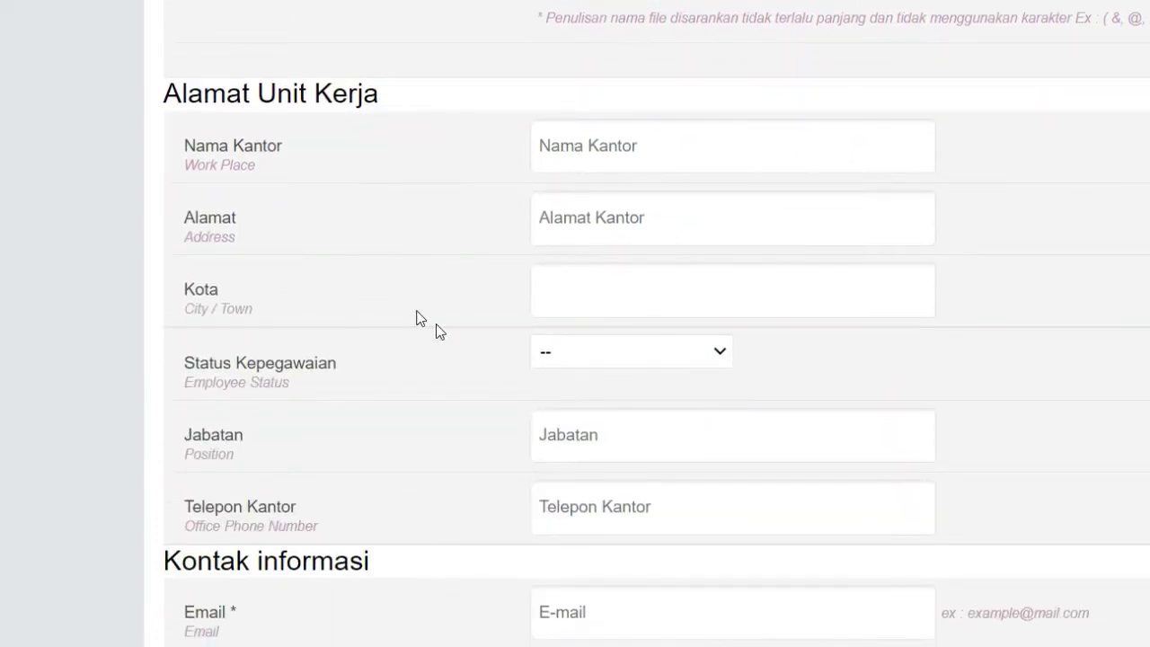
scroll(637, 300, down, 1)
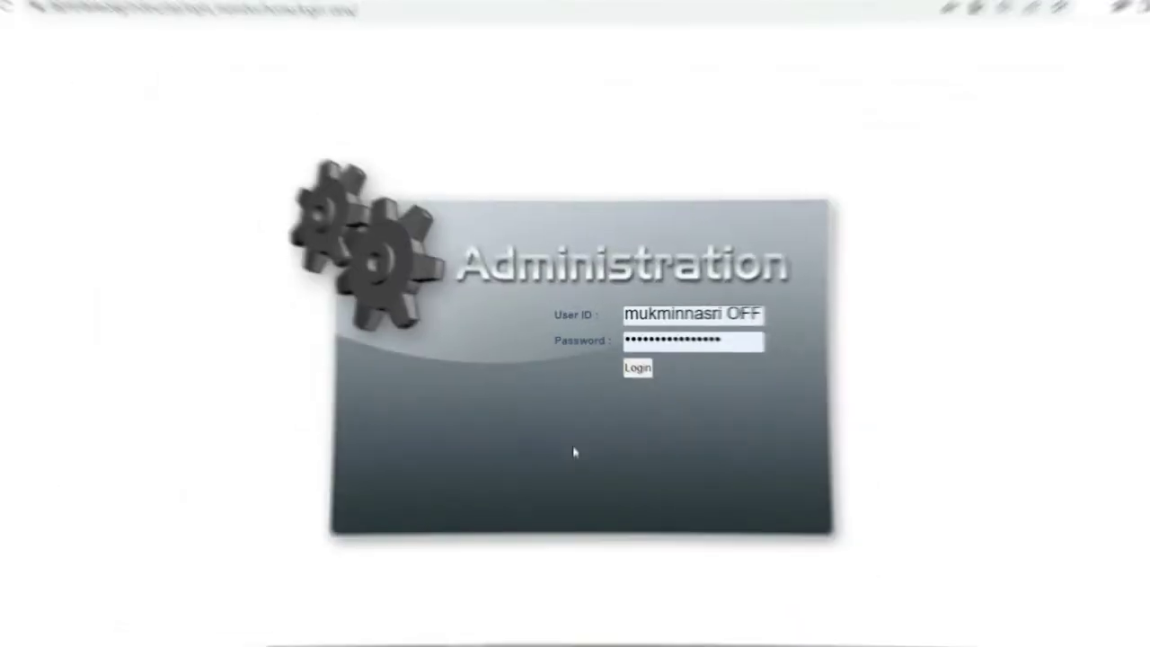
Log in to the administration panel and open the DPD-level list of newest member registrations
click(634, 370)
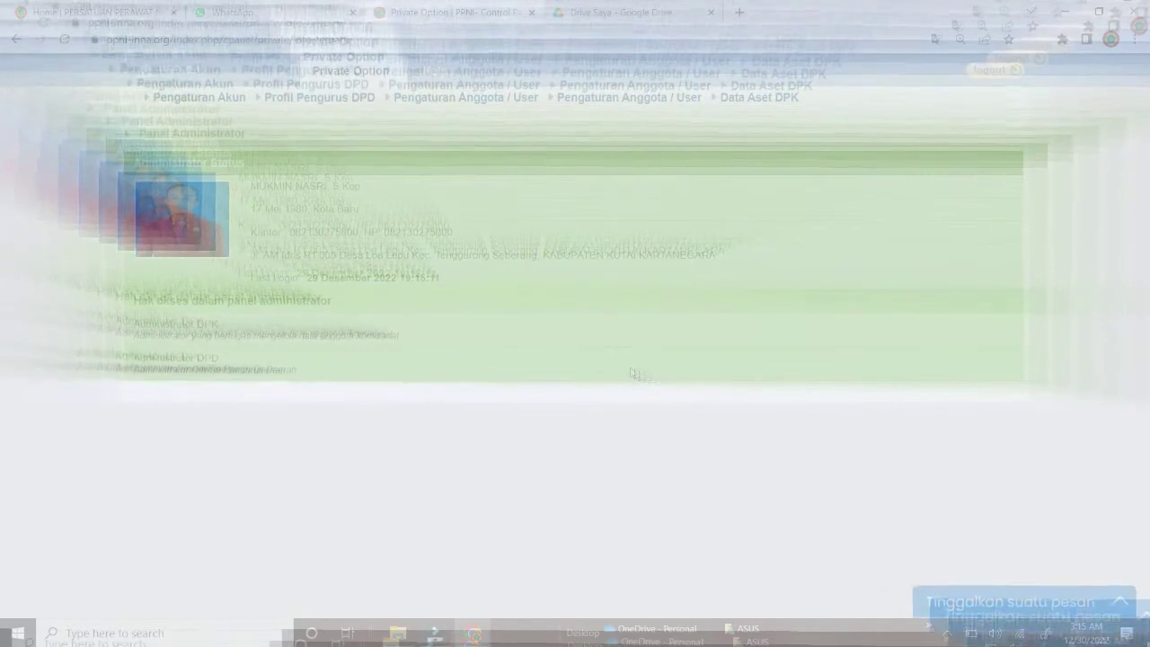
mouse_move(632, 102)
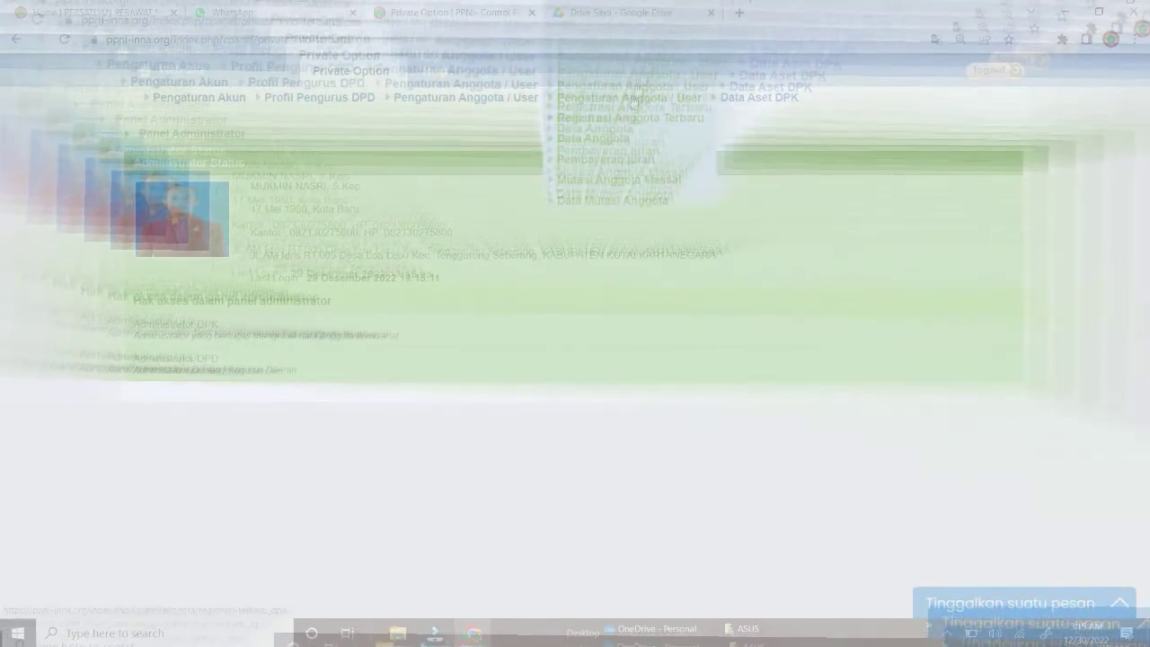
mouse_move(522, 104)
click(514, 128)
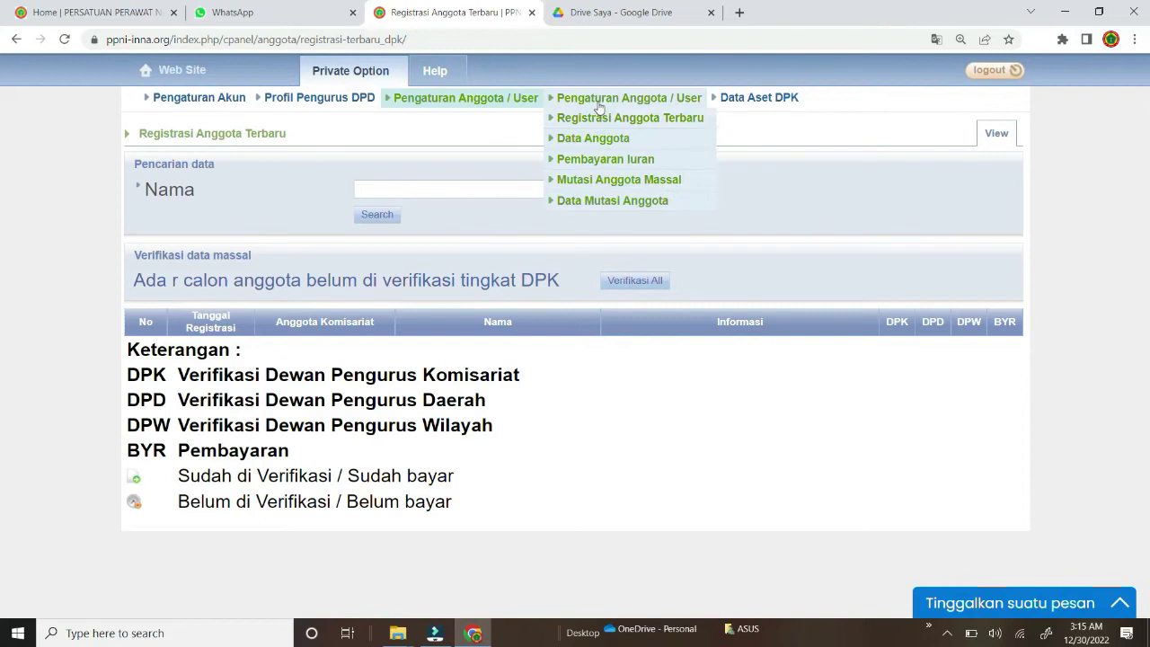
click(600, 125)
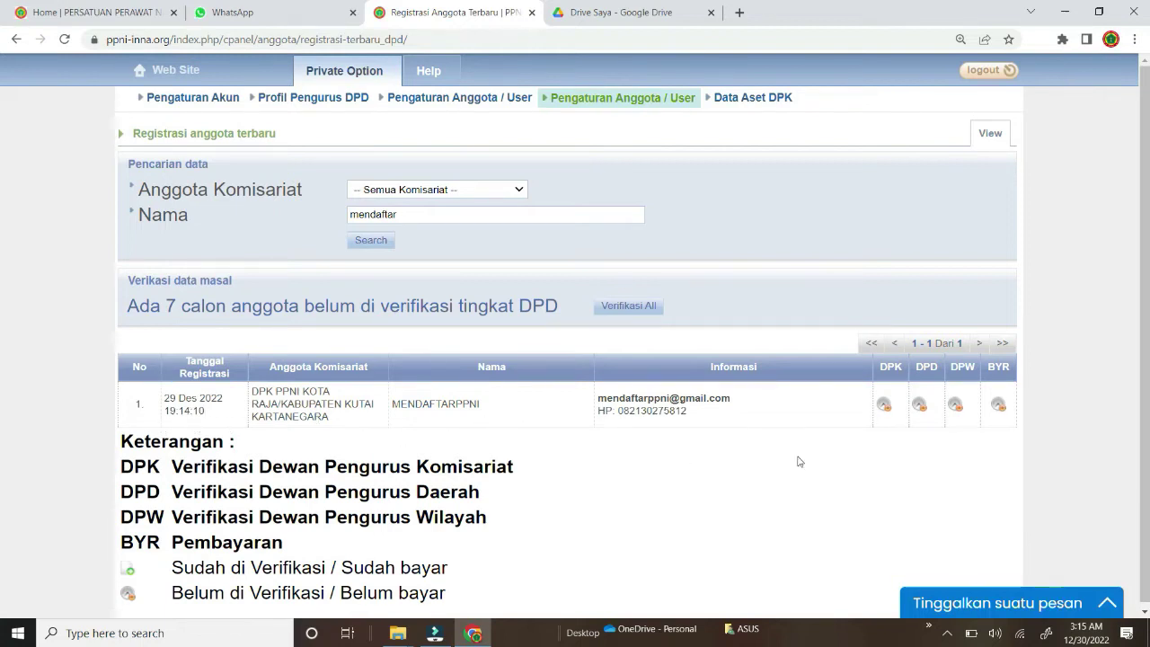
Open the listed applicant's DPK verification record, mark it as valid and save it
click(884, 408)
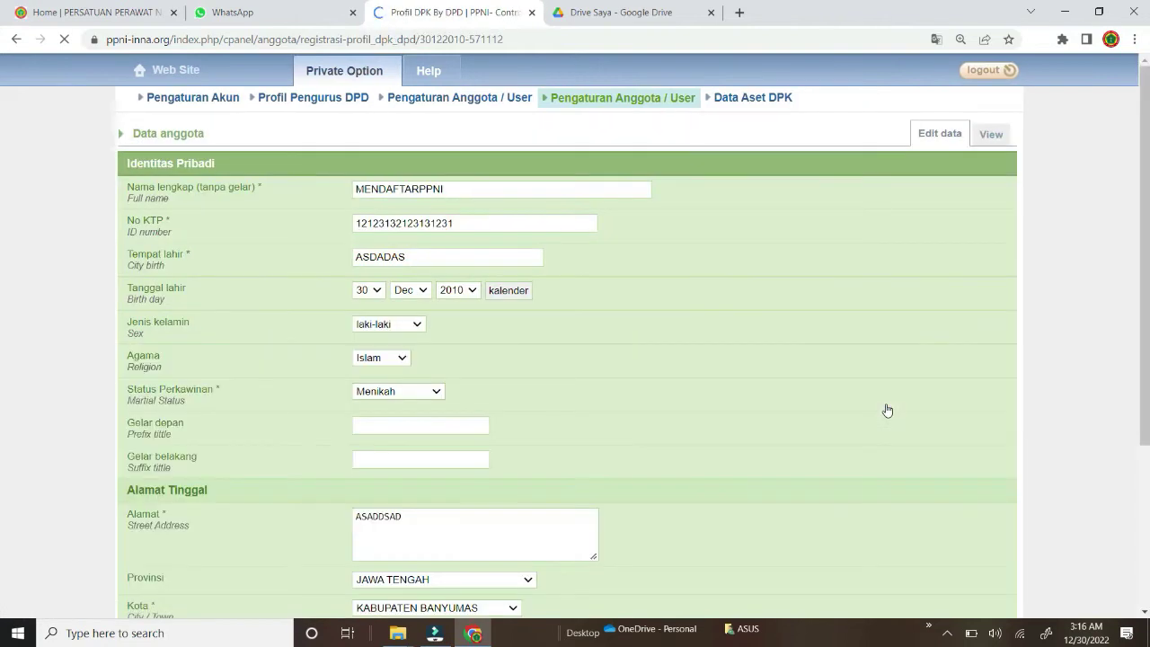
scroll(481, 346, down, 3)
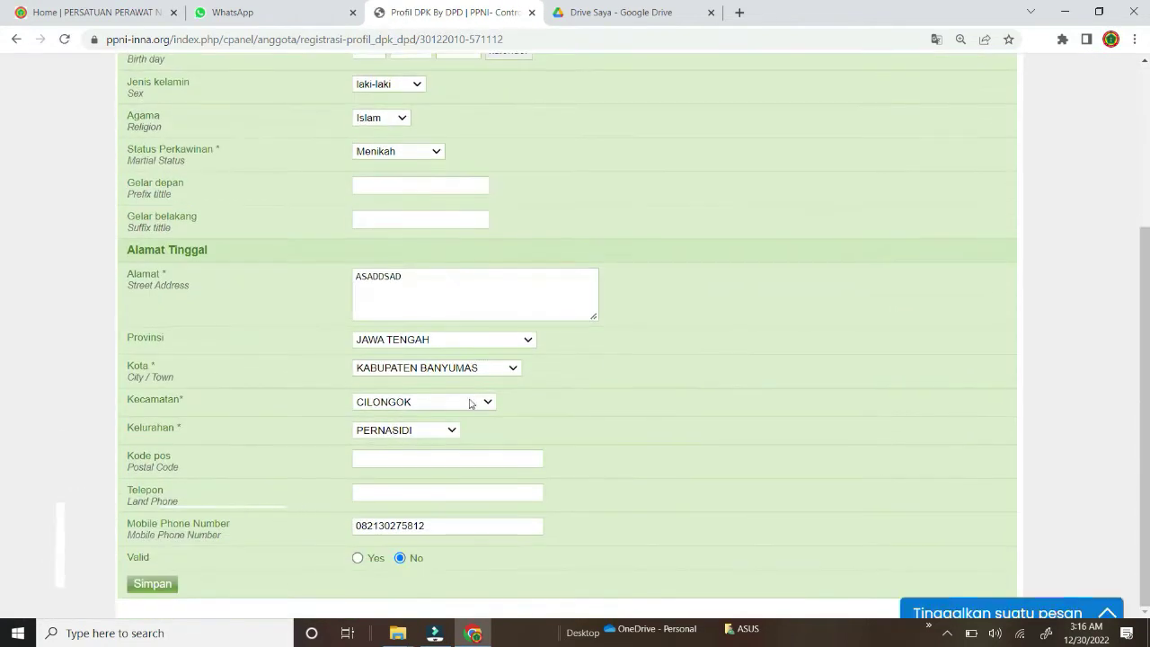
click(157, 585)
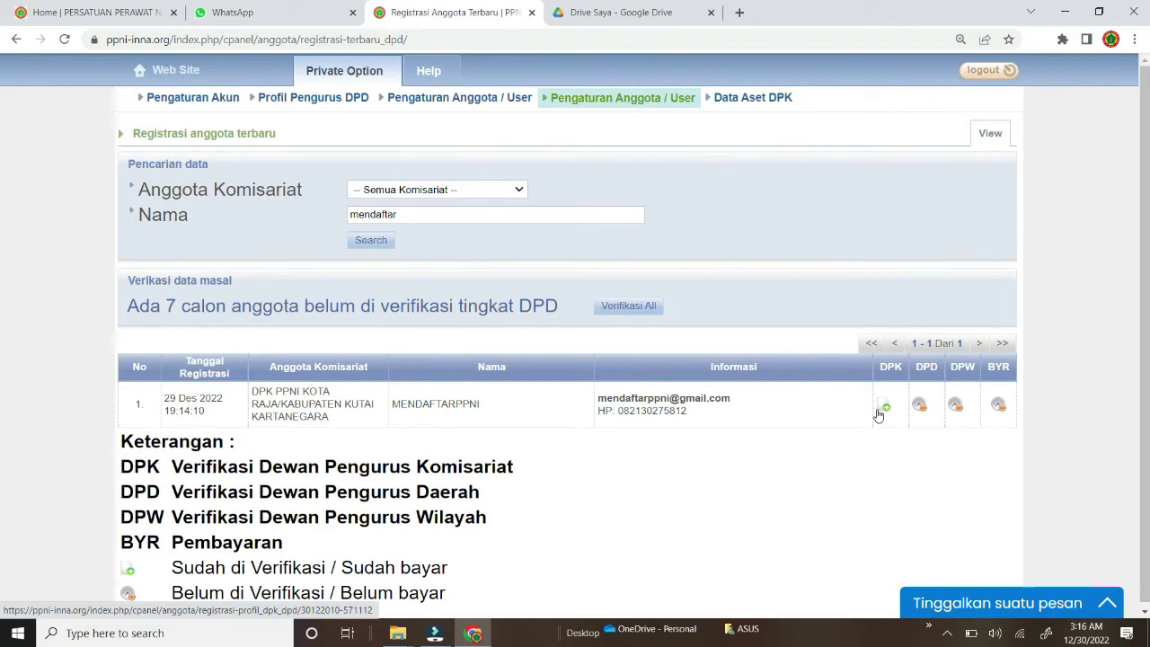
Clear the name filter in the newest registrations search
drag(413, 214, 314, 213)
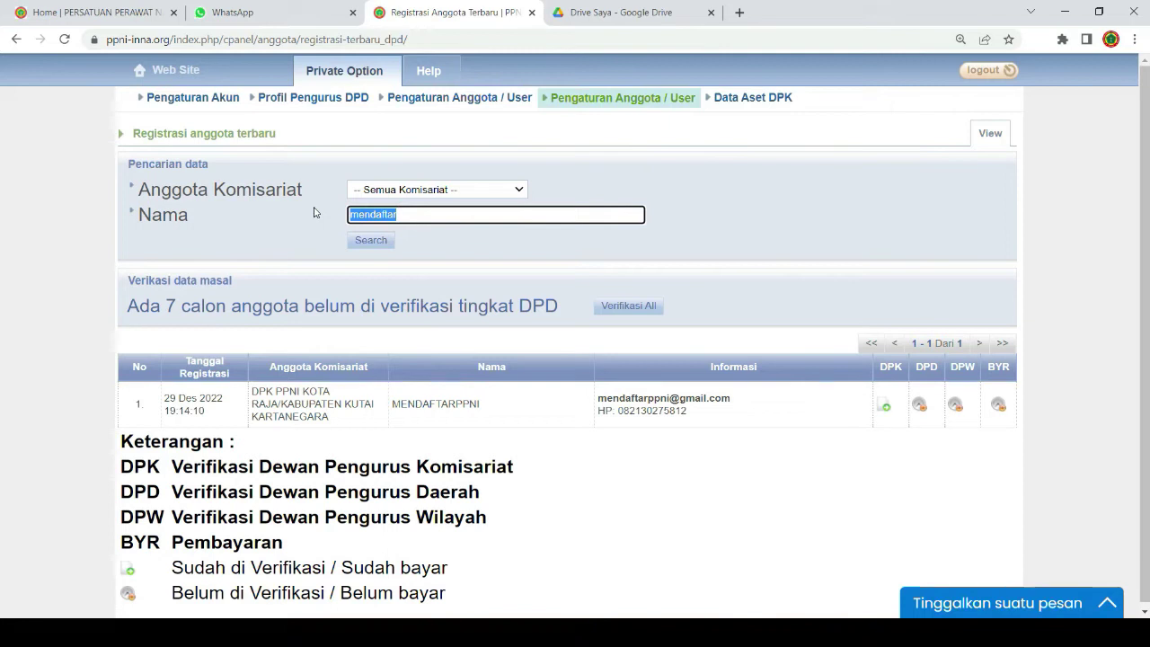
key(BackSpace)
key(F11)
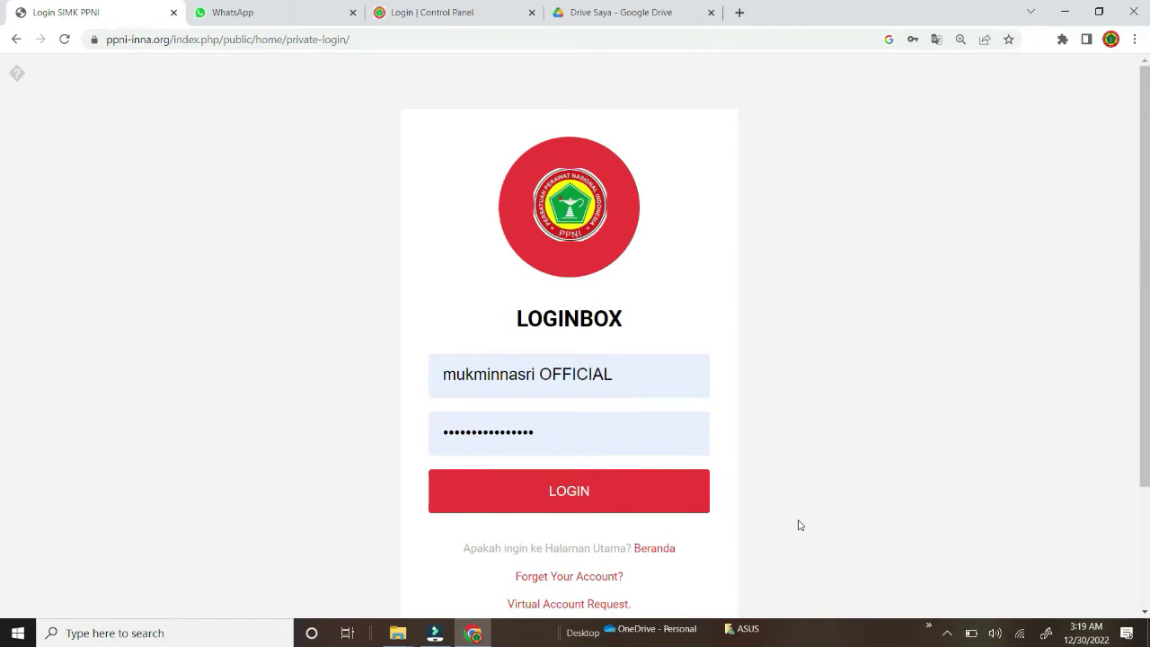
scroll(799, 524, down, 1)
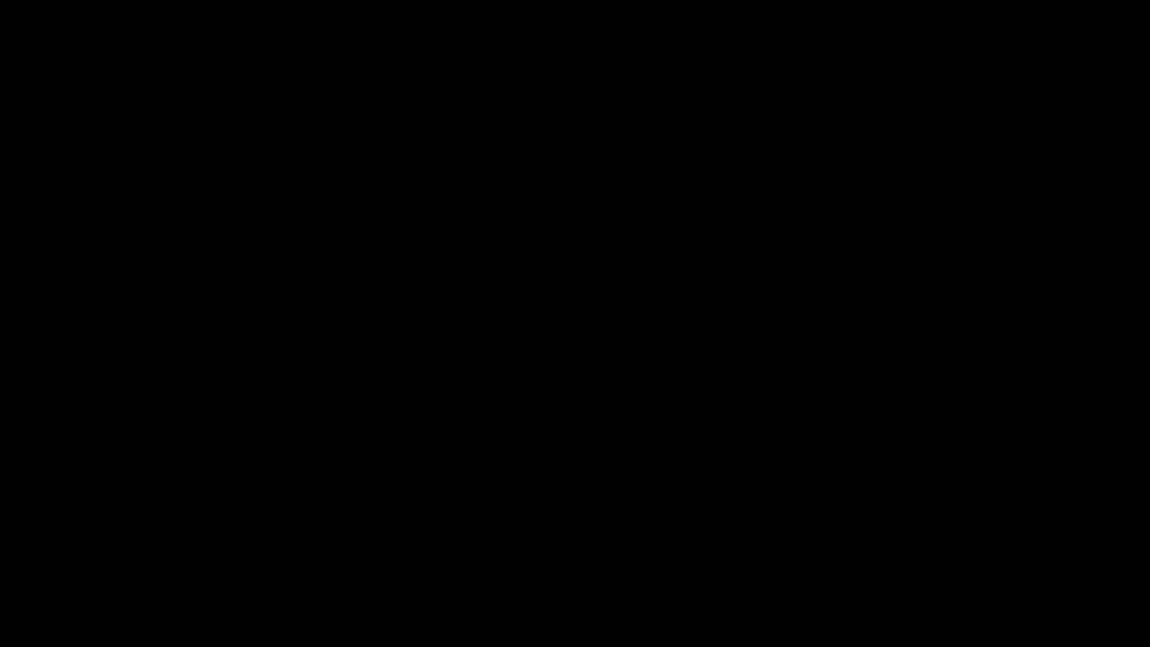